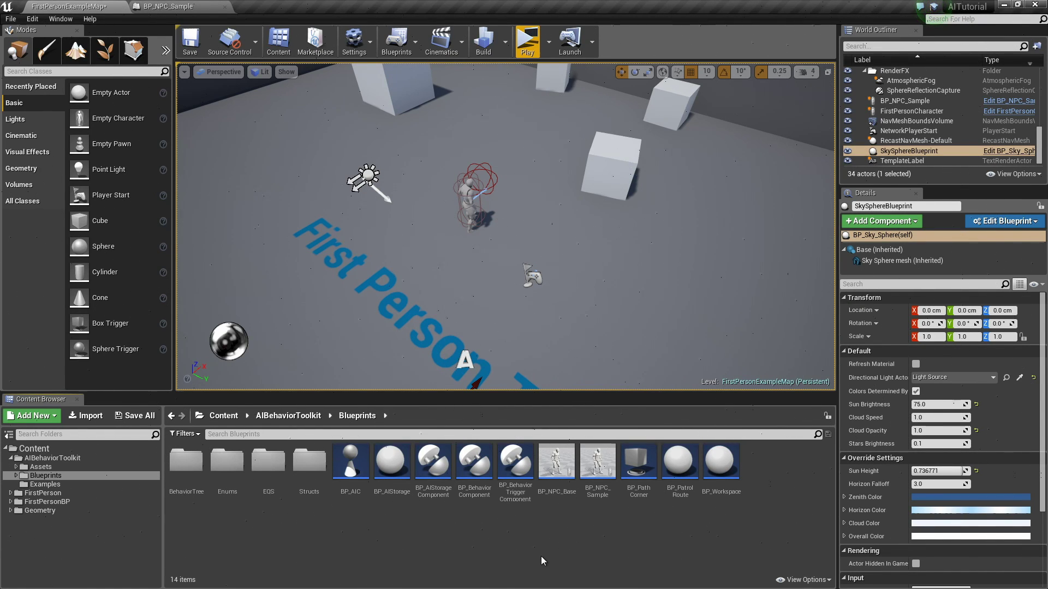
- In BP_NPC_Sample, inspect the BehaviorComponent's Seek config: target None, transition Idle
left_click(158, 6)
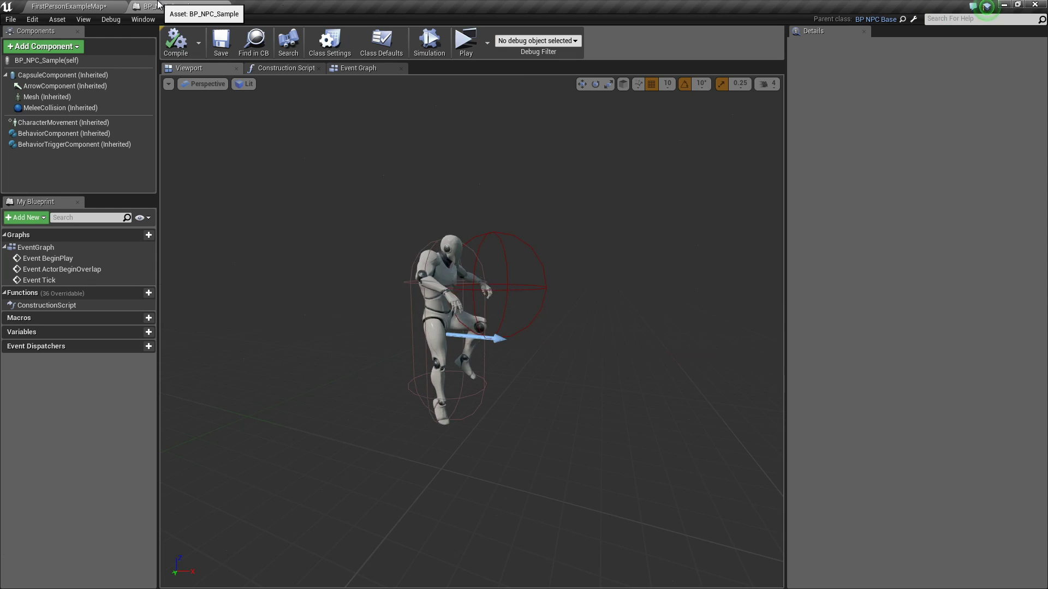
left_click(73, 134)
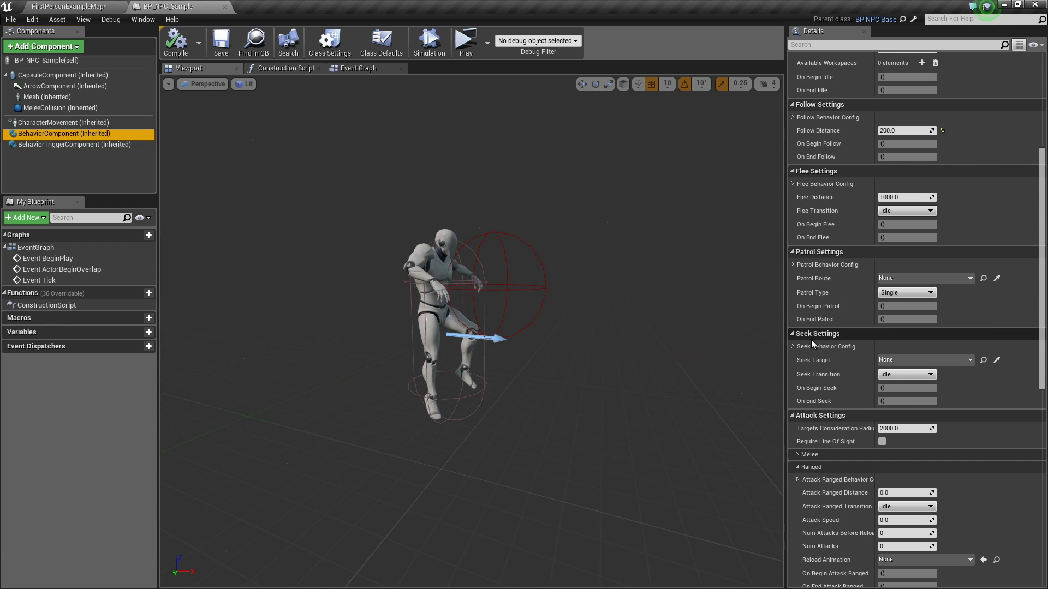
left_click(794, 346)
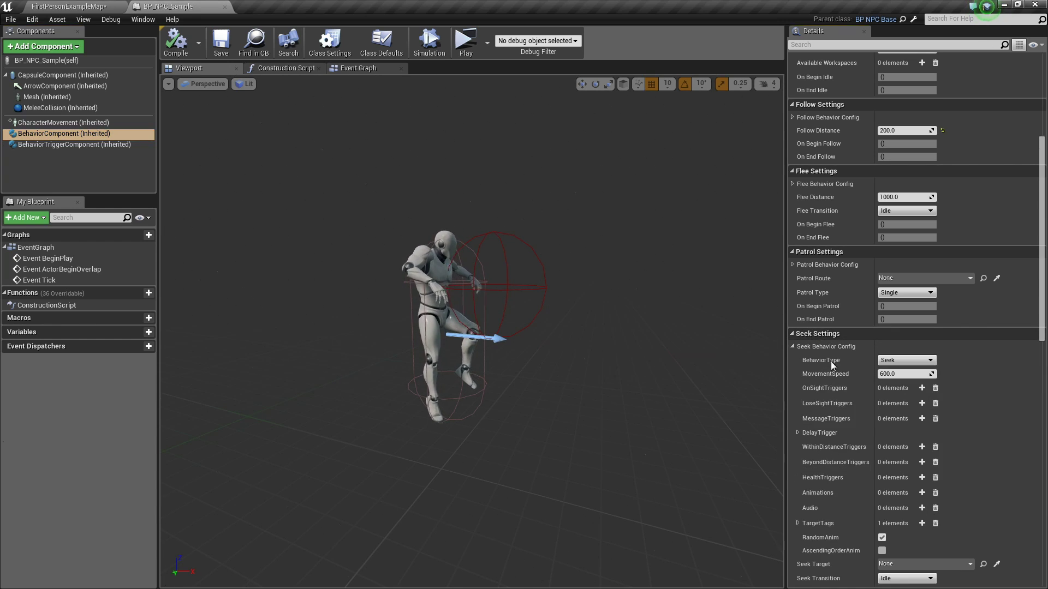
left_click(793, 346)
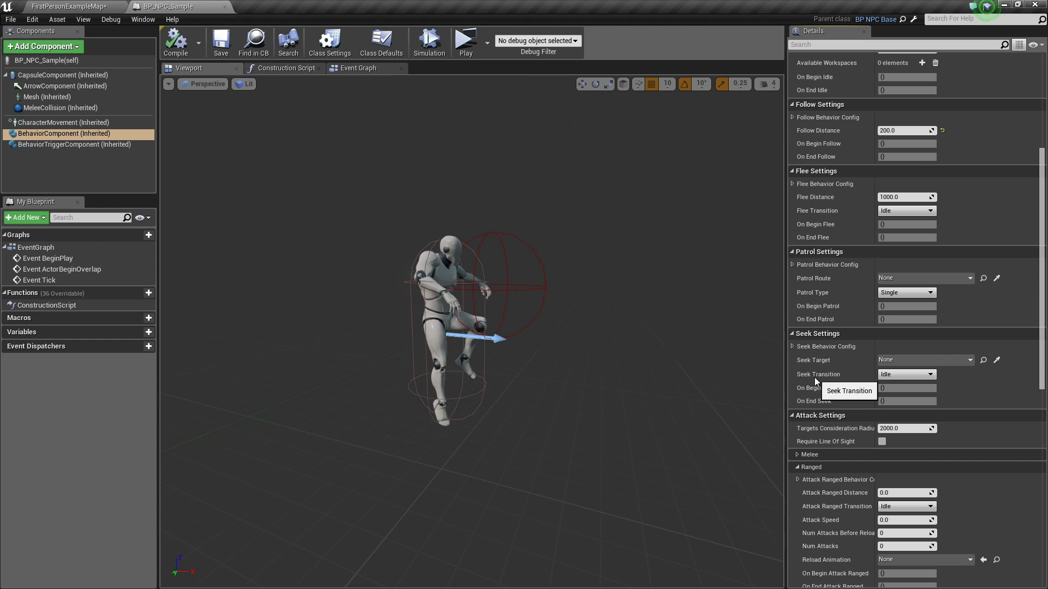
left_click(905, 375)
left_click(905, 376)
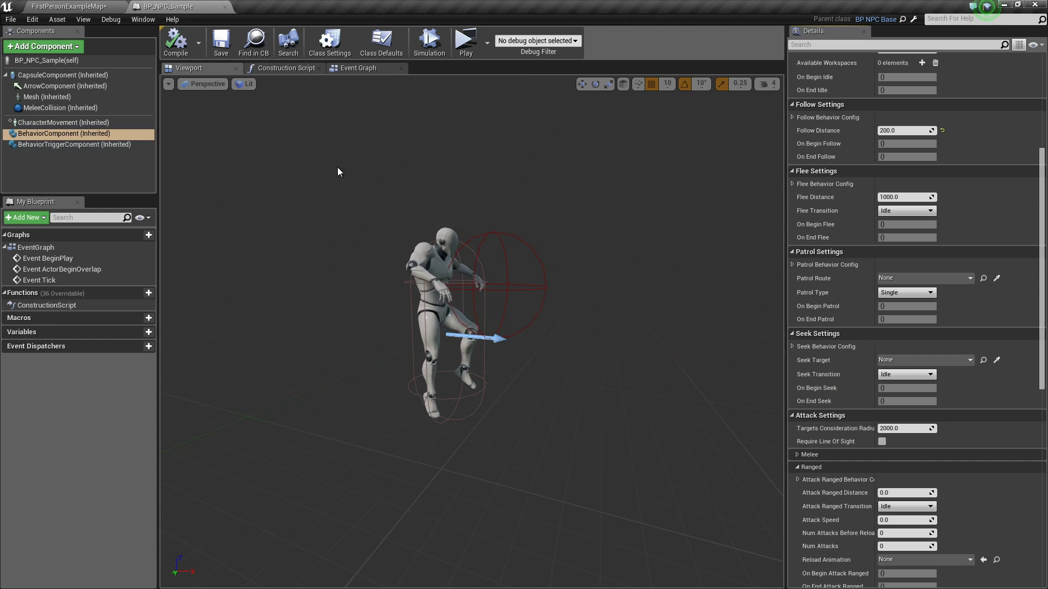
- In the level, set the placed NPC's BehaviorComponent Seek Target to EditorCube10
left_click(82, 6)
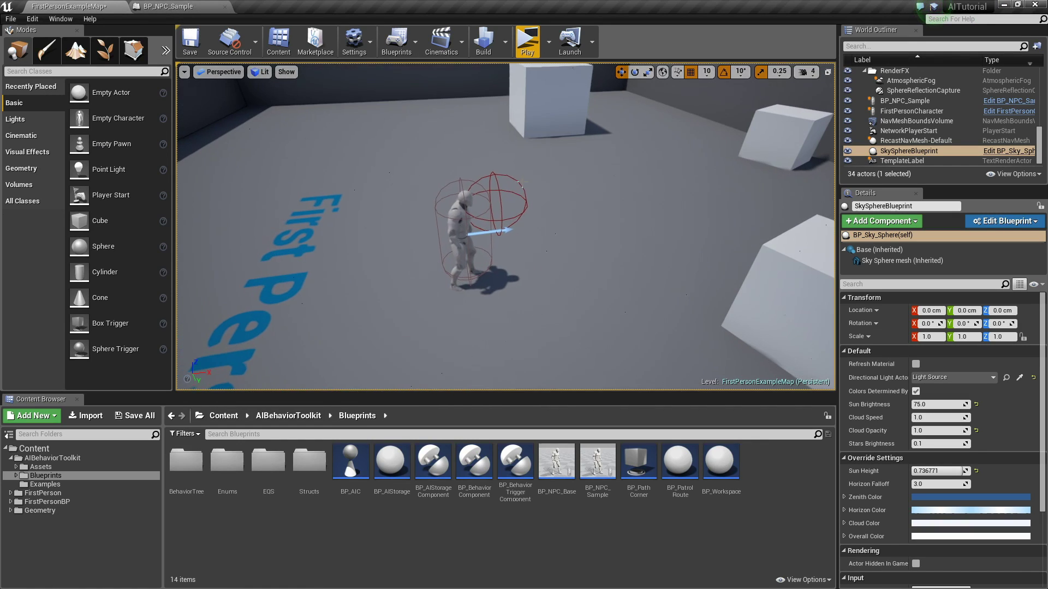
left_click(905, 100)
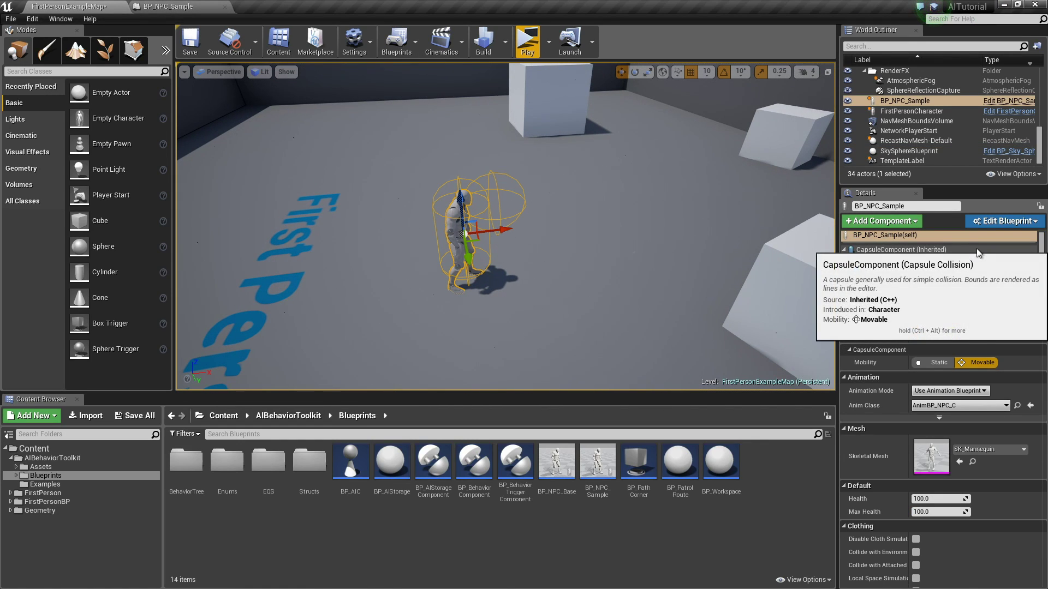
scroll(978, 248, "down", 2)
left_click(890, 255)
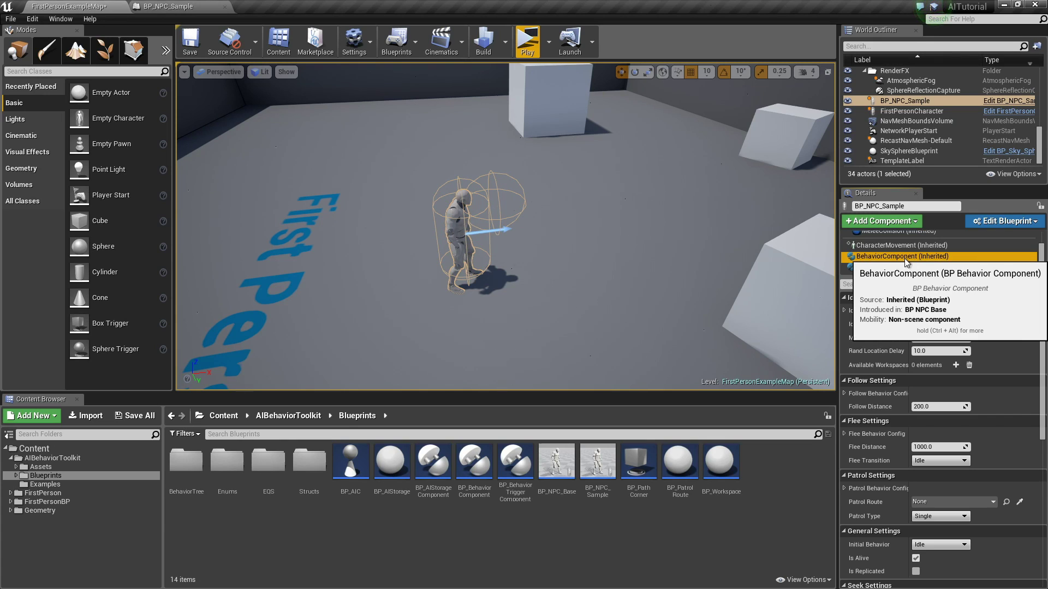
scroll(921, 368, "down", 3)
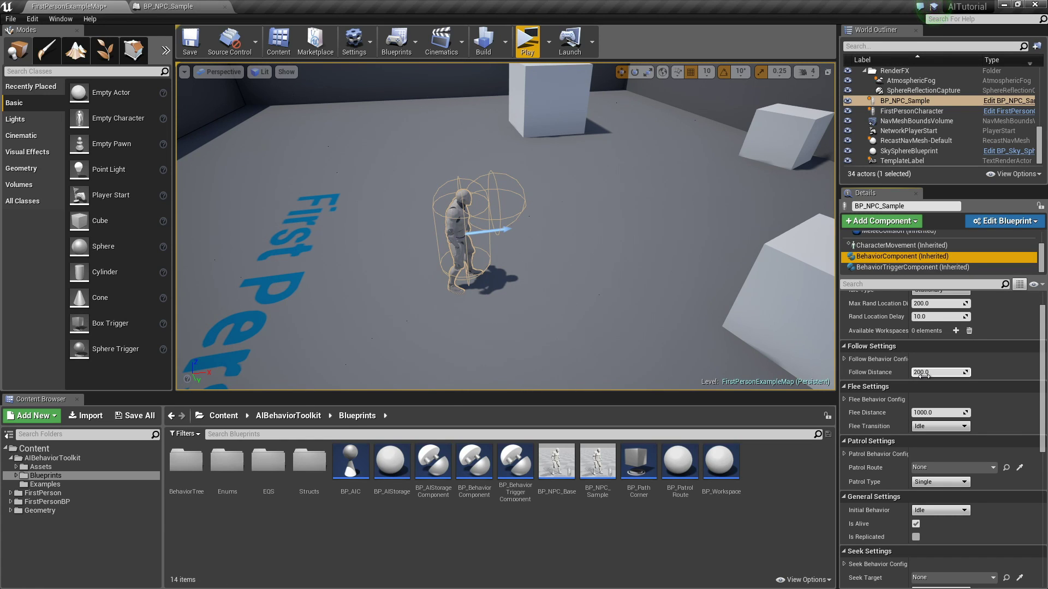
scroll(922, 375, "down", 12)
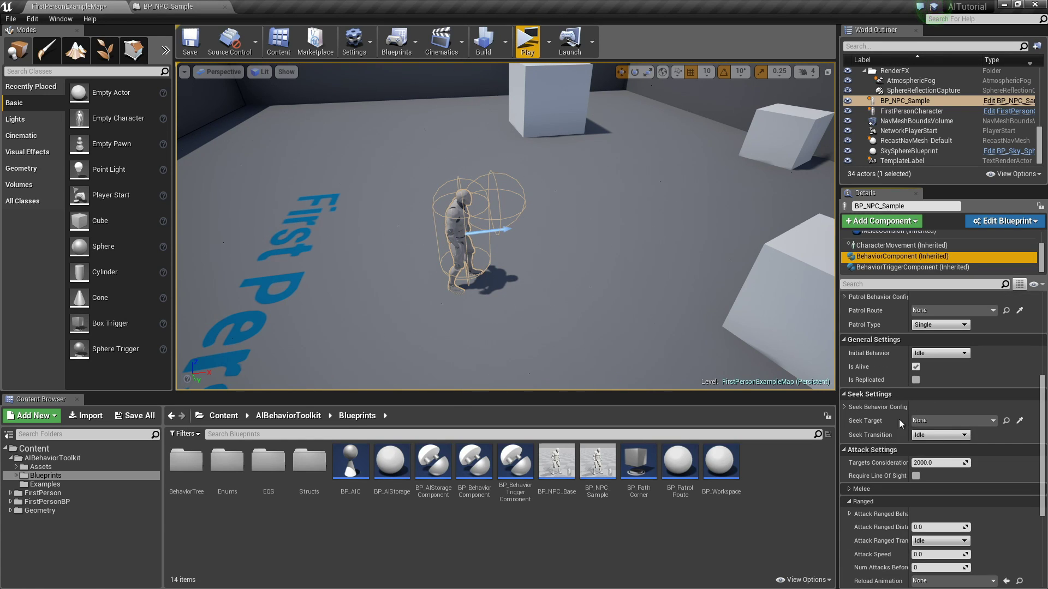
left_click(946, 421)
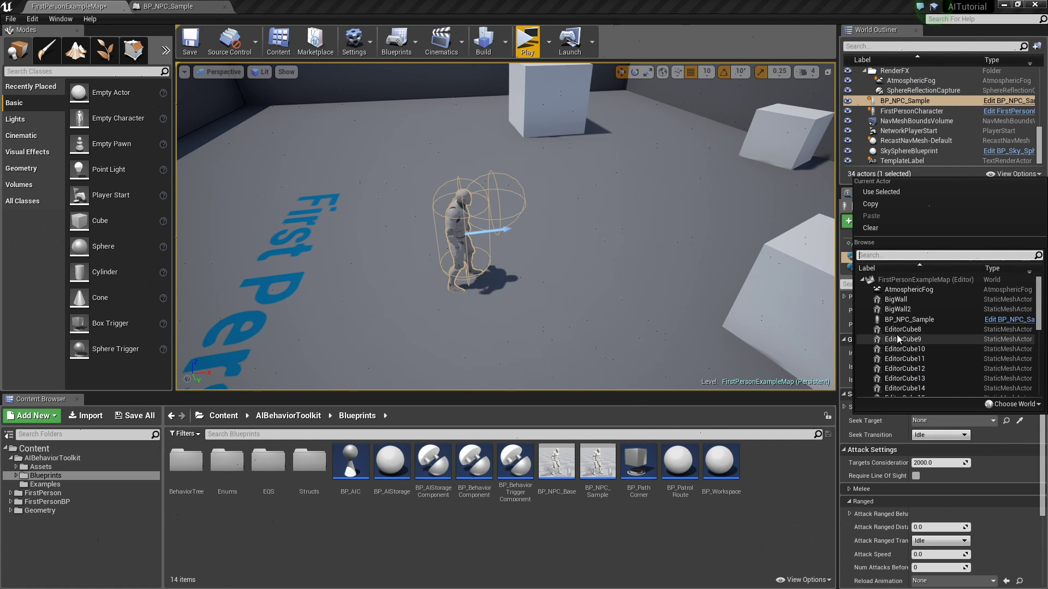
left_click(921, 349)
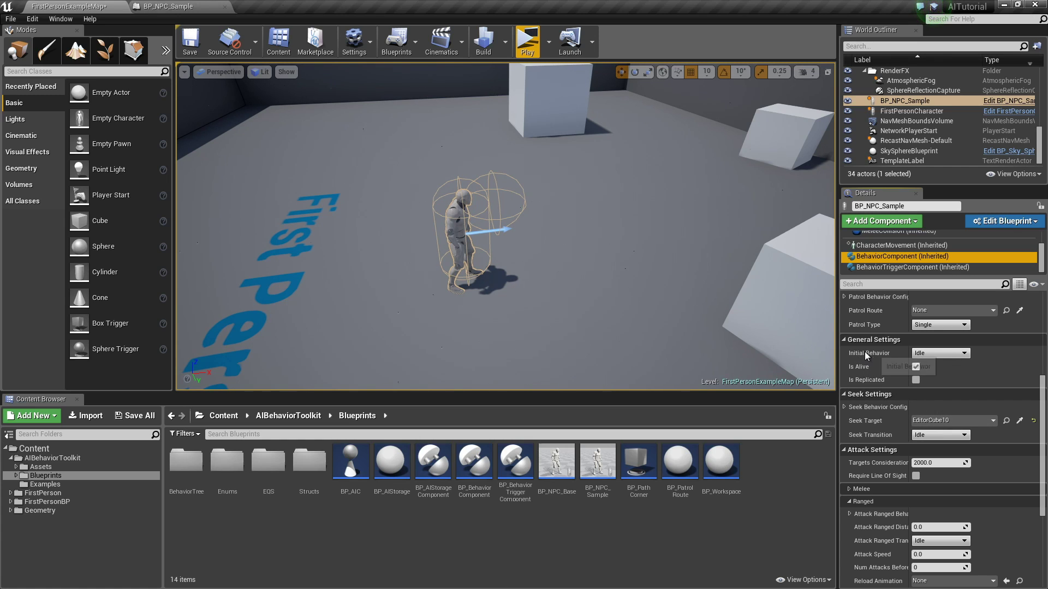
- Set the NPC's Initial Behavior to Seek and play-test the level, walking forward
left_click(944, 355)
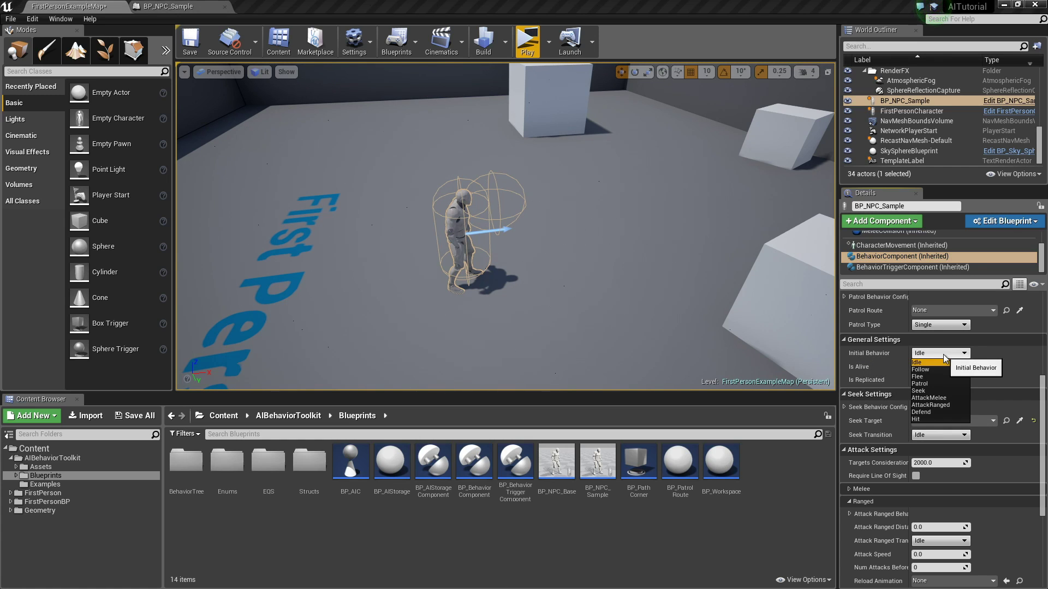
left_click(929, 389)
left_click(528, 38)
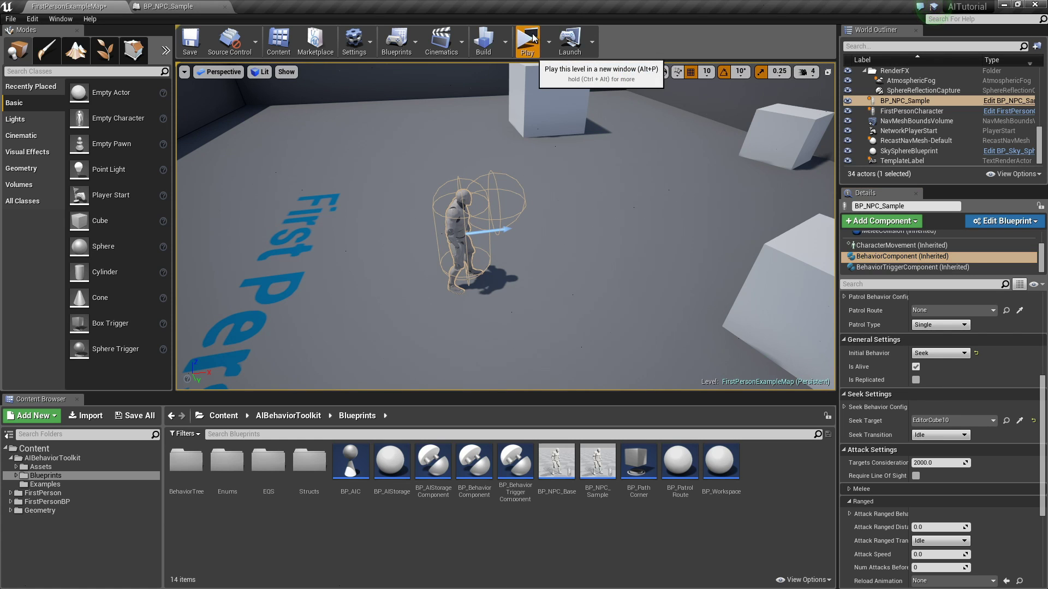
key("w")
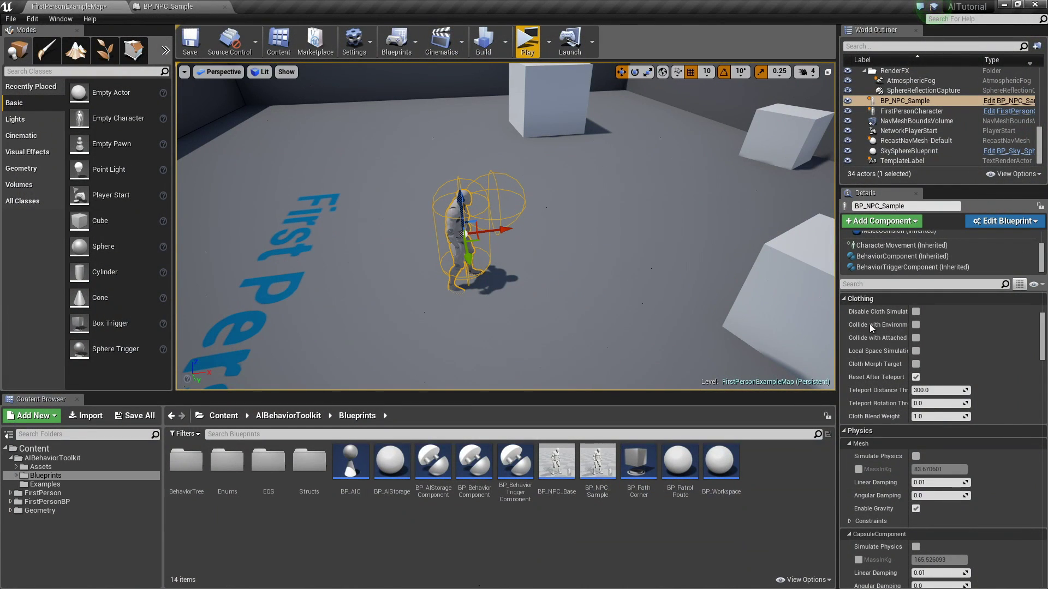
- Retarget the NPC's seek to EditorCube18, play-test, then select EditorCube18 in the viewport
left_click(905, 262)
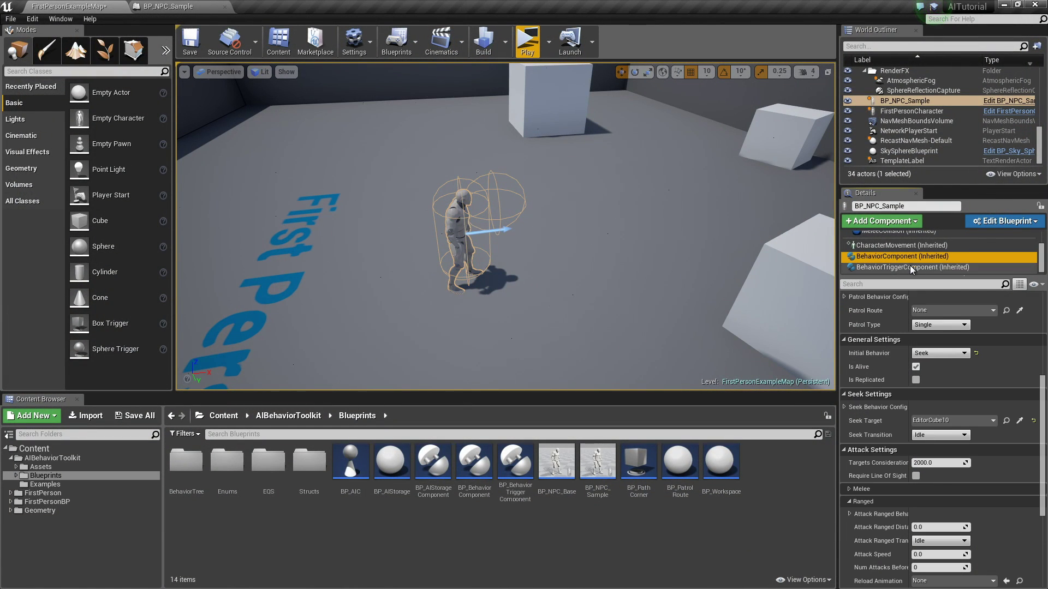
left_click(954, 420)
scroll(929, 362, "down", 3)
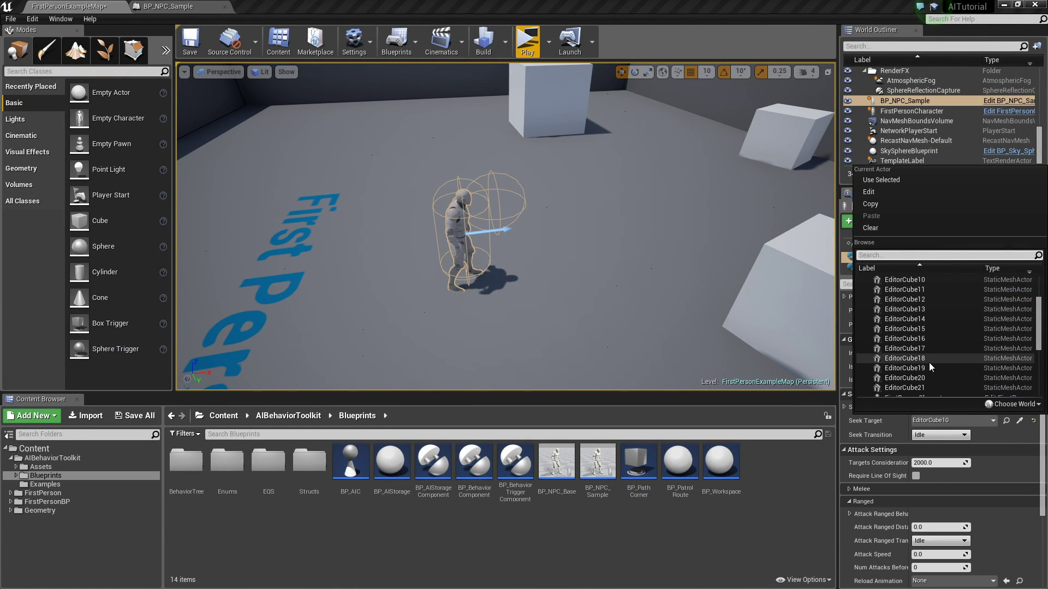
left_click(928, 363)
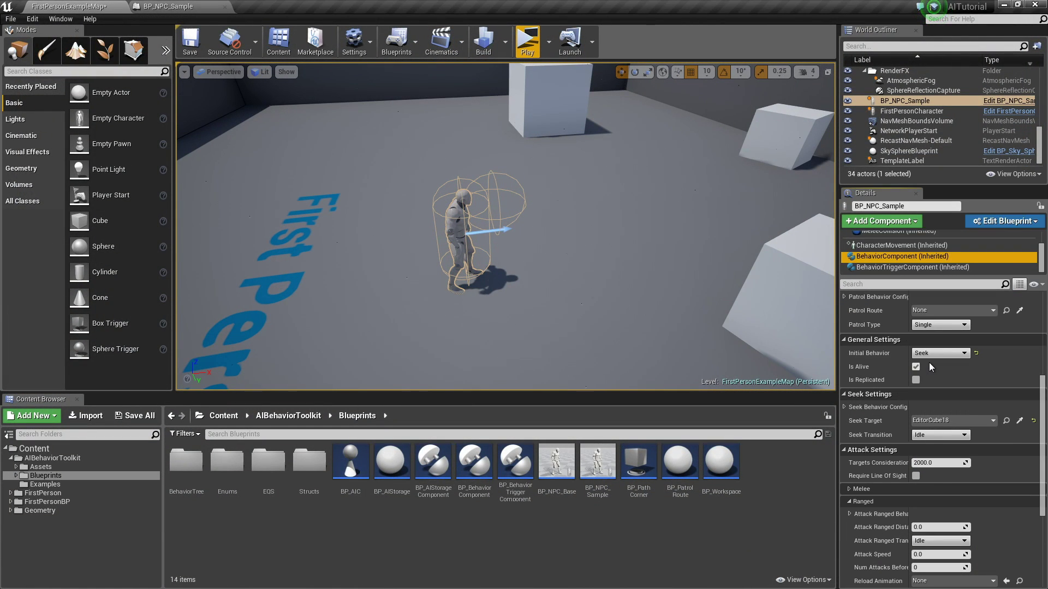
left_click(527, 41)
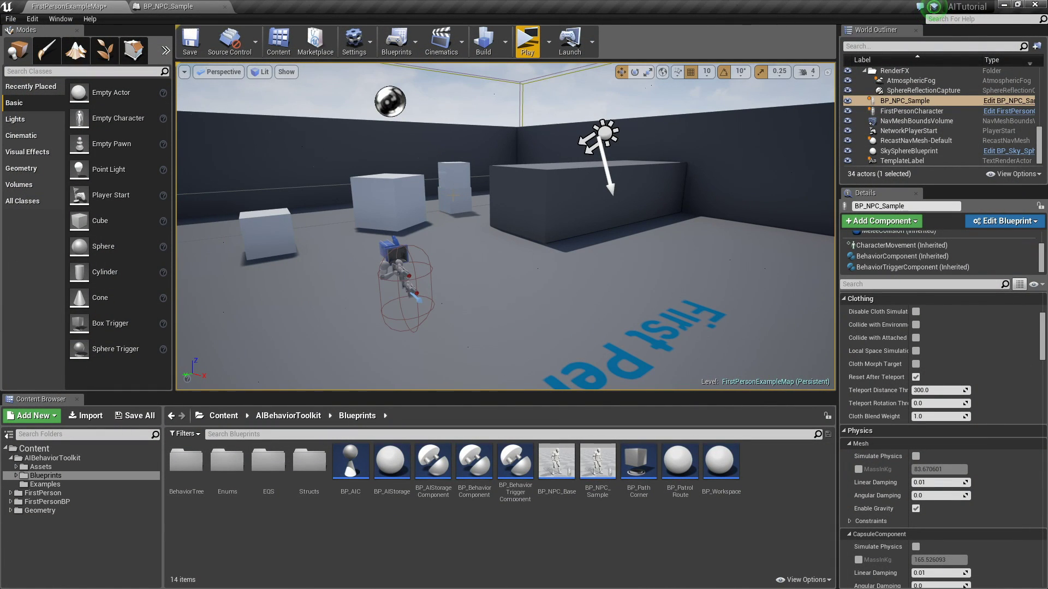
left_click(457, 203)
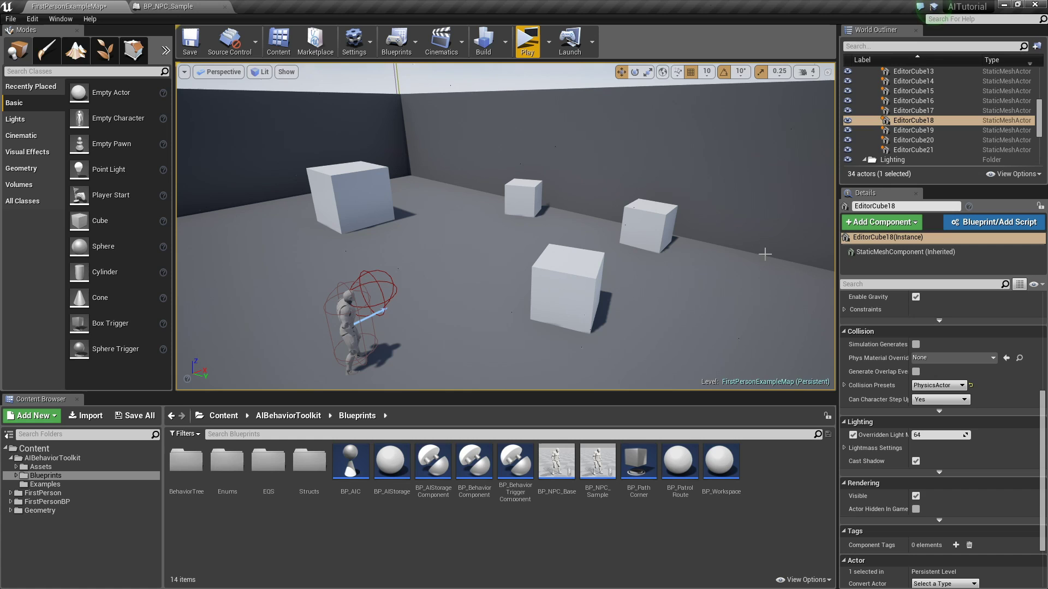
- Select the NPC and expand its BehaviorComponent's Seek config down to the tag settings
left_click(347, 314)
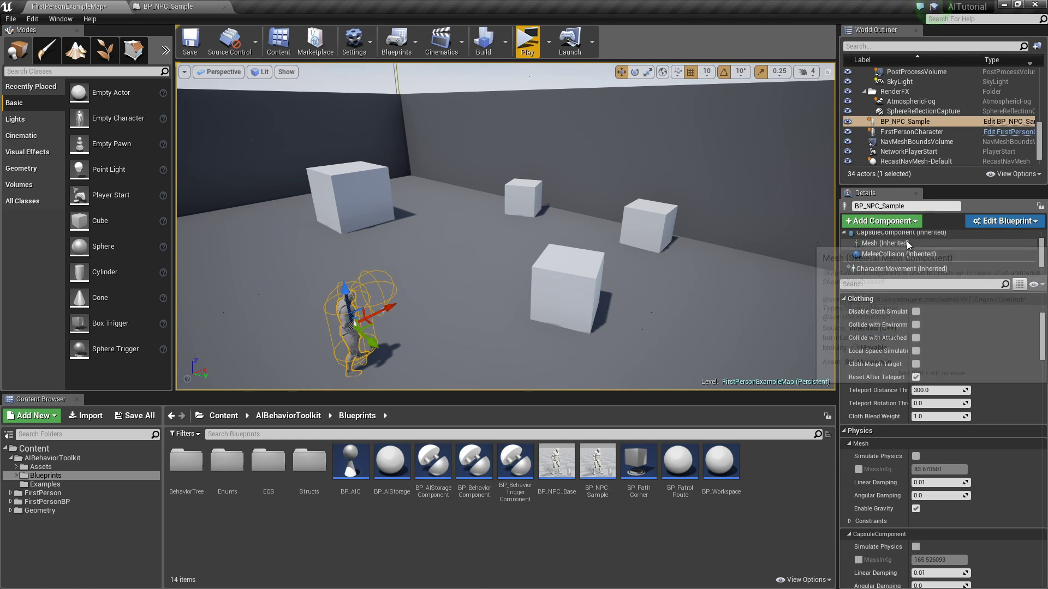
scroll(922, 259, "down", 2)
left_click(922, 259)
scroll(893, 400, "down", 1)
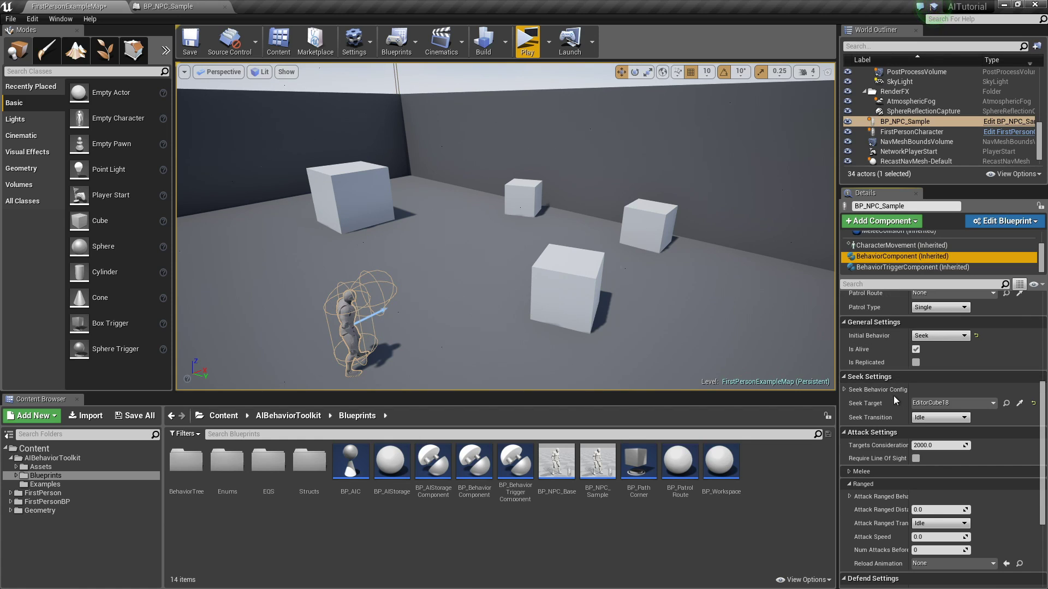
left_click(843, 390)
scroll(876, 392, "down", 2)
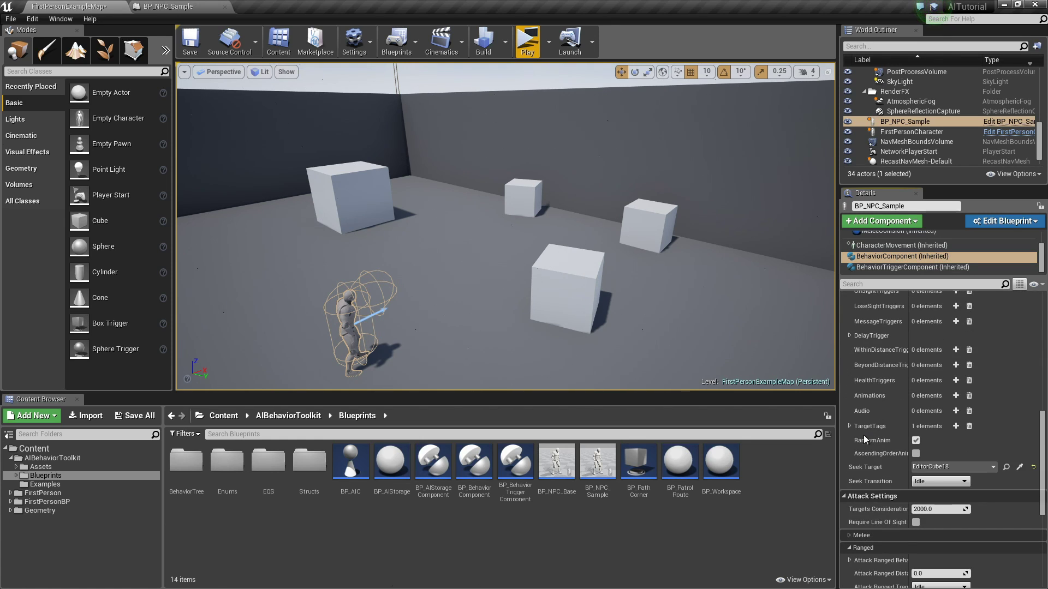
left_click(849, 426)
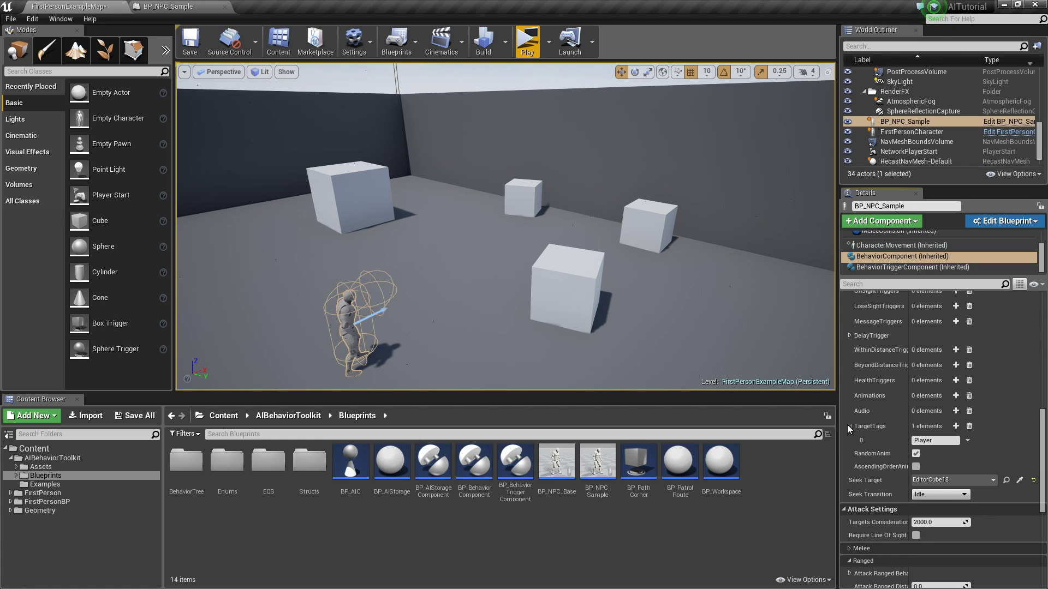
- Replace target tag 'Player' with 'HealthPack' and reset Seek Target to None
left_click(937, 442)
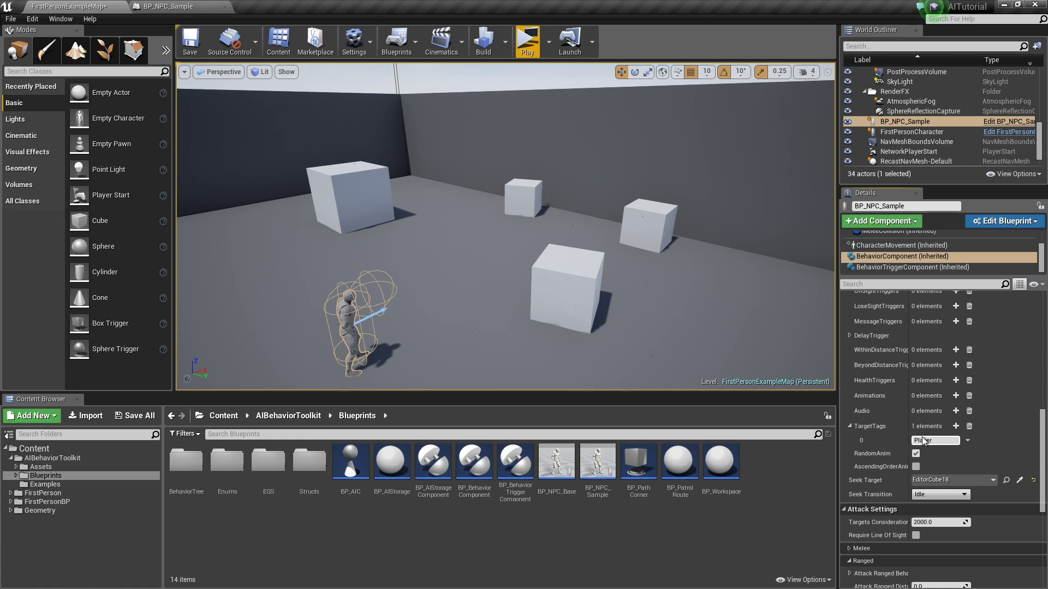
key("ctrl+a")
type("HealthPack")
key("Return")
left_click(983, 479)
left_click(984, 479)
left_click(1033, 480)
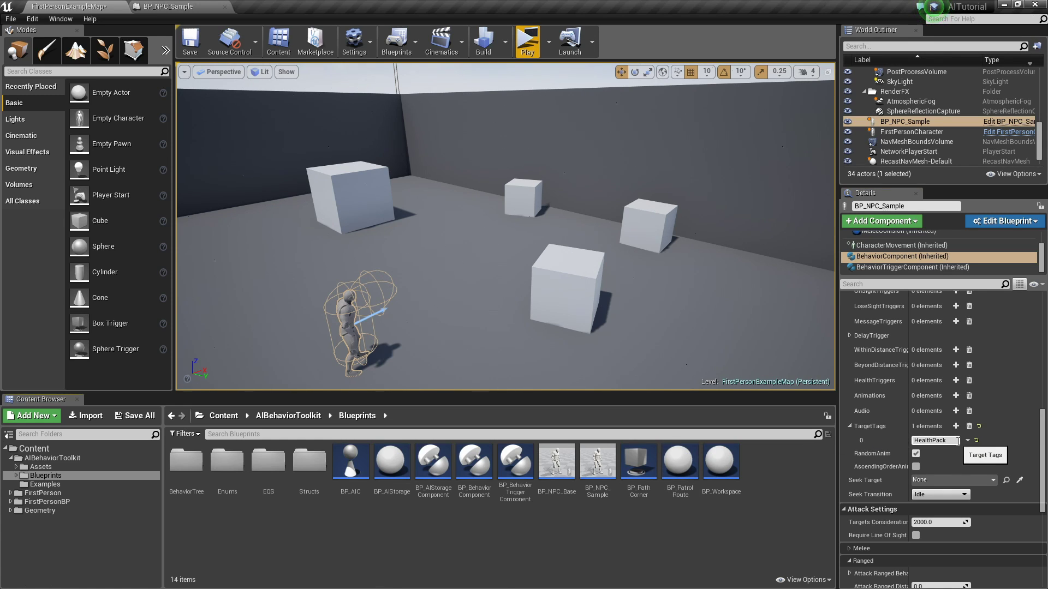
- Create an Actor Blueprint Class named BP_HealthPack in the Blueprints folder
right_click(595, 527)
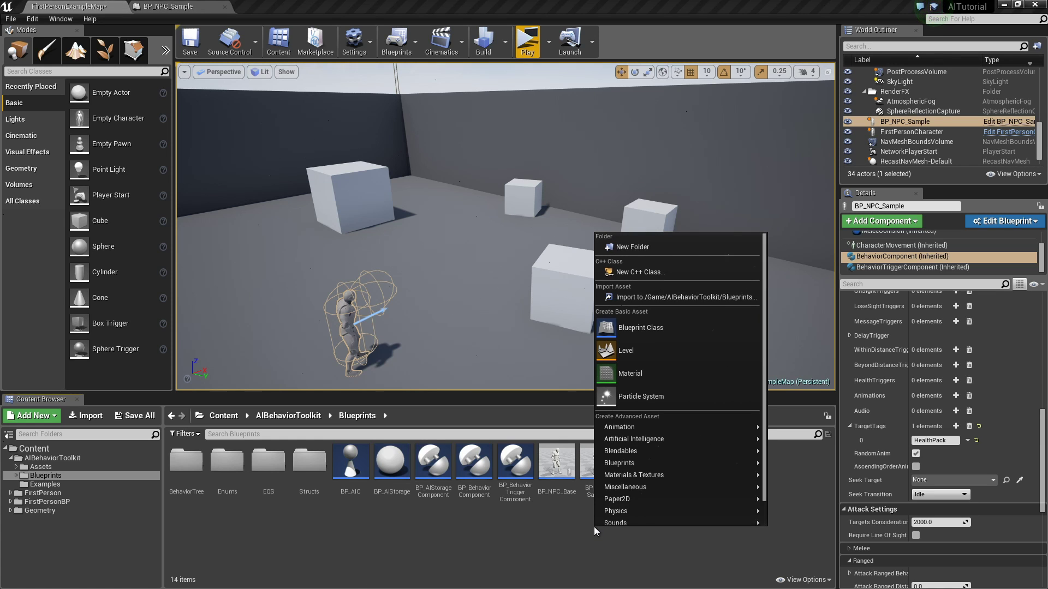
left_click(671, 330)
left_click(428, 199)
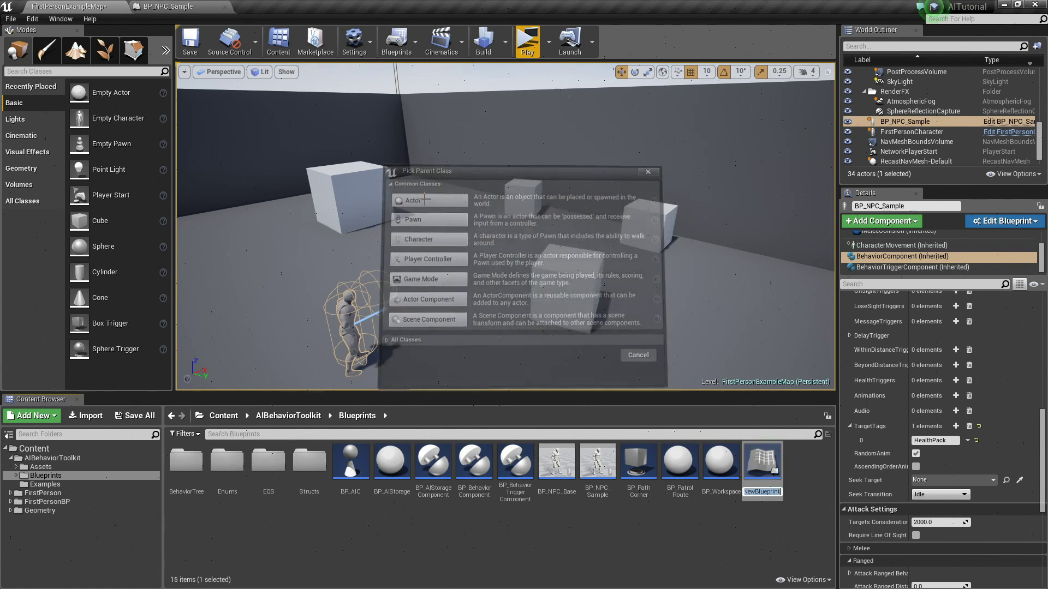
type("B")
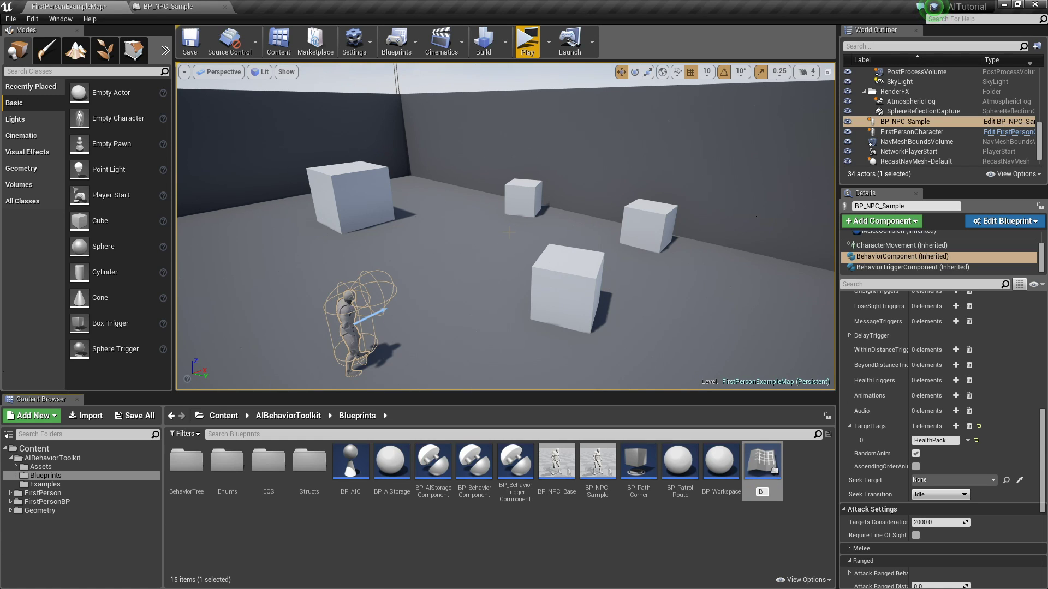
type("P_HealthPack")
key("Return")
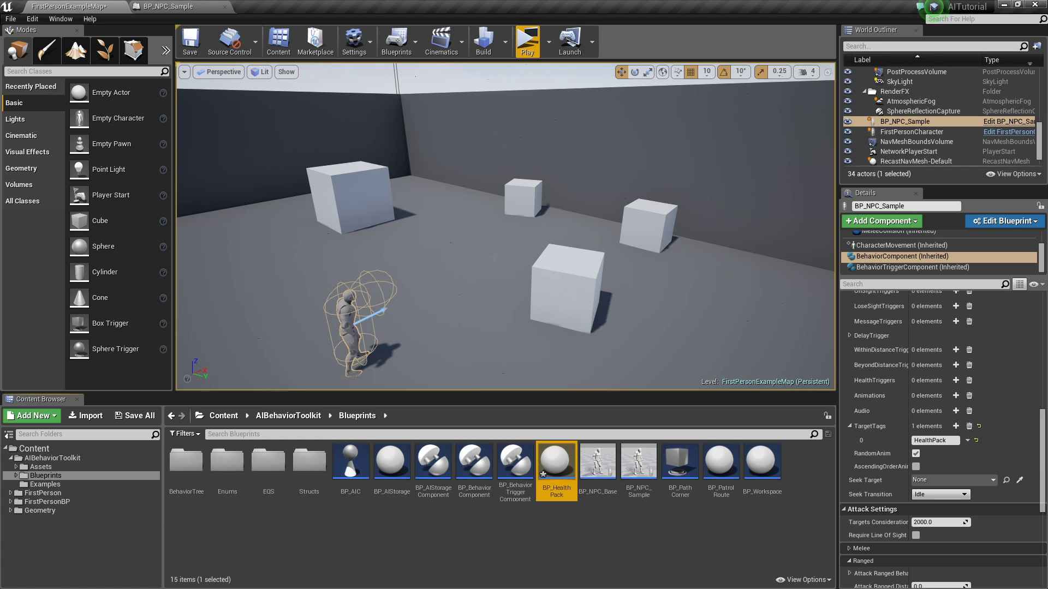
- Open BP_HealthPack maximized and add a BP AIStorage Component
double_click(557, 464)
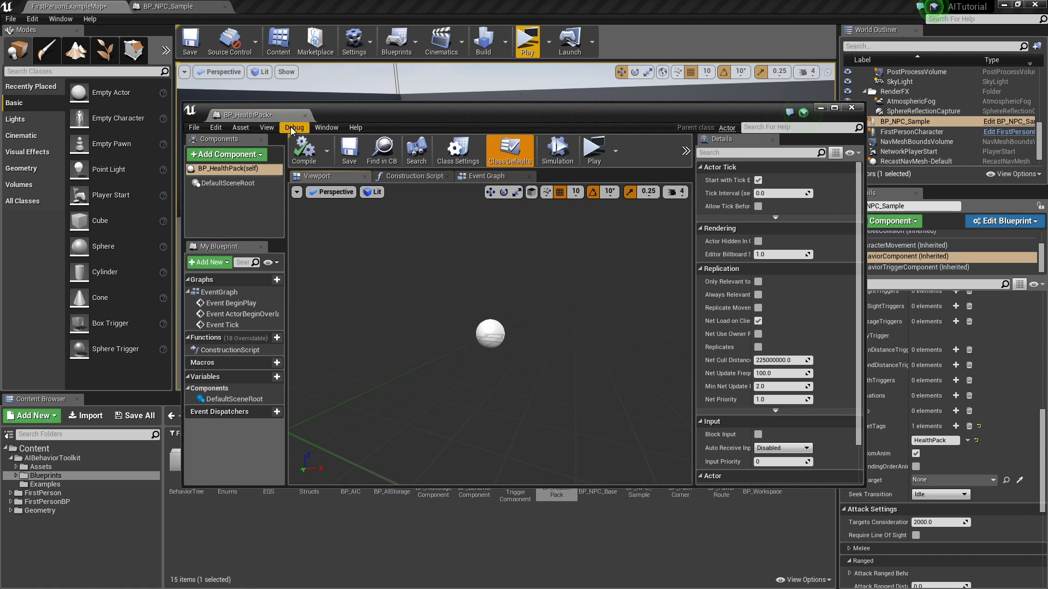
left_click_drag(349, 110, 286, 8)
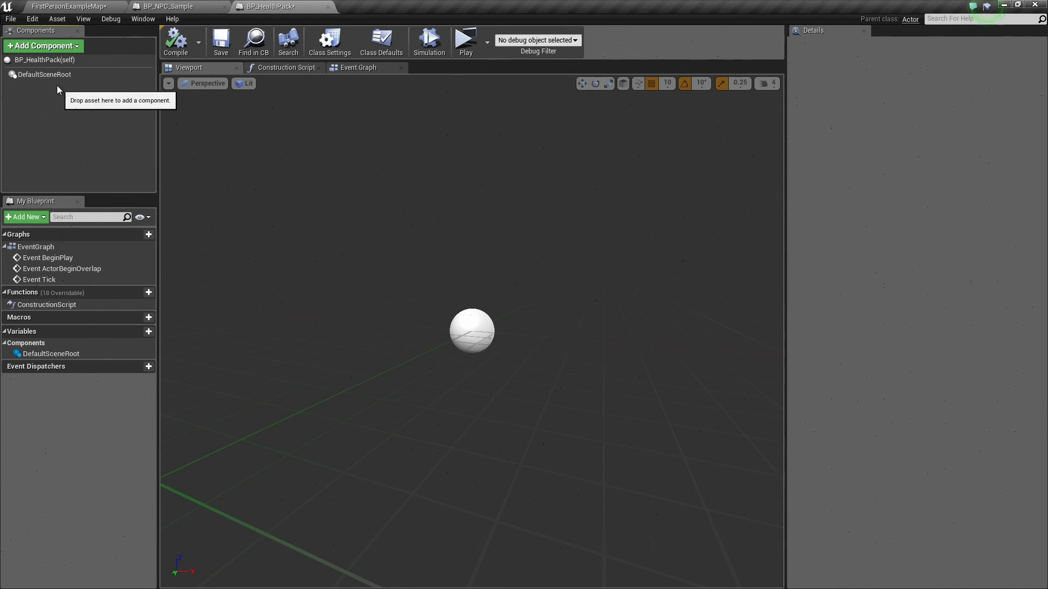
left_click(57, 46)
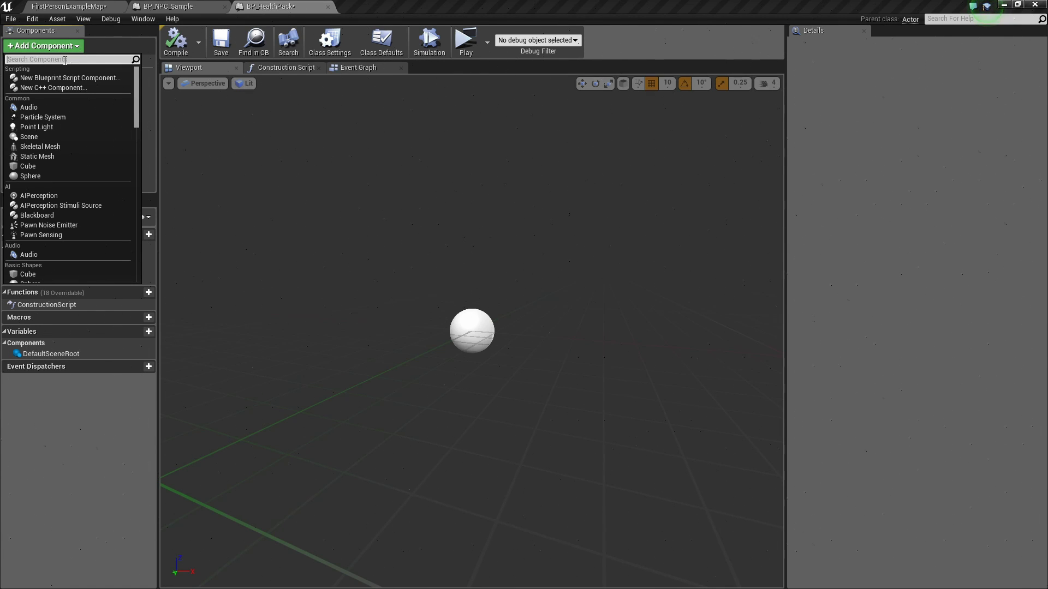
type("ai")
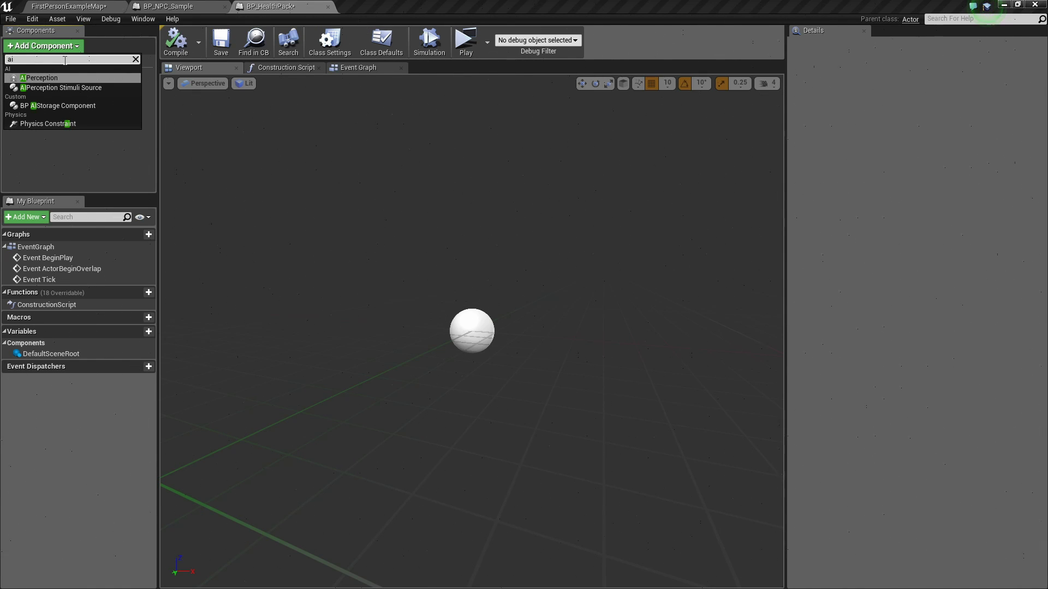
left_click(64, 106)
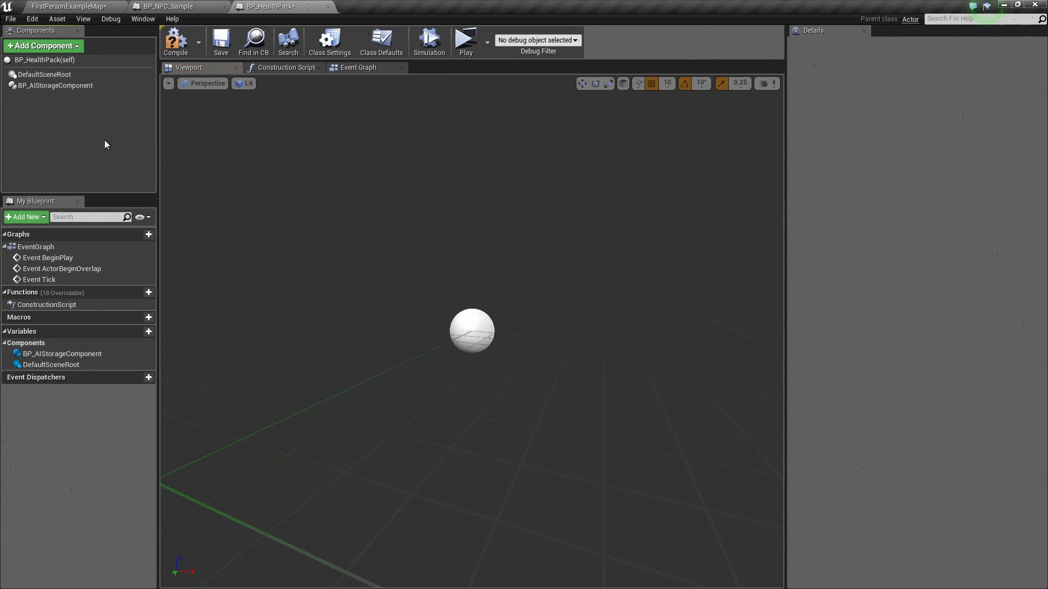
- Add a 'HealthPack' Target Tags entry to the storage component, compile, and return to the level
left_click(52, 87)
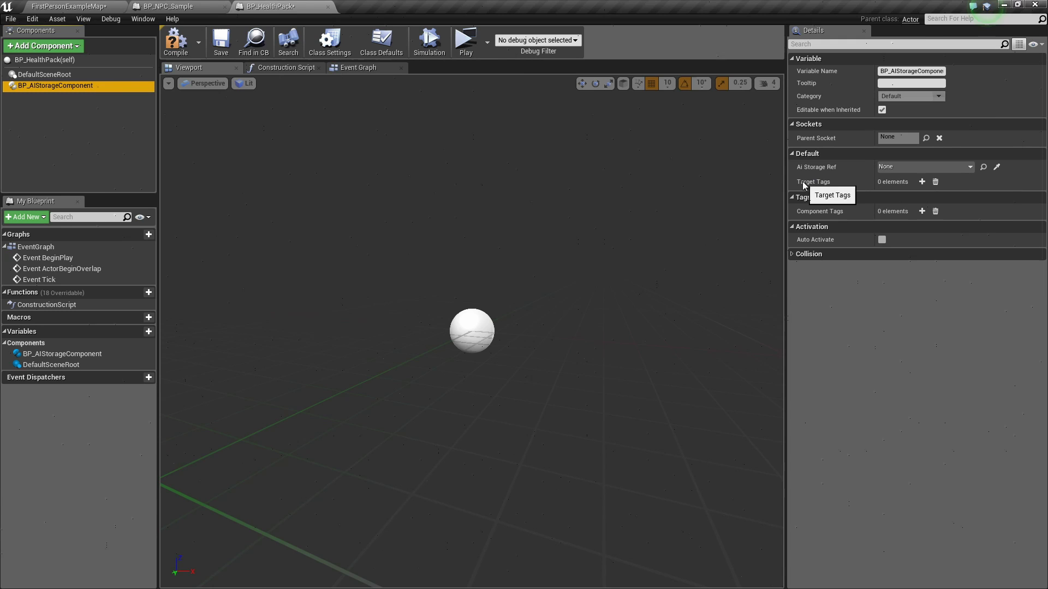
left_click(921, 183)
left_click(910, 196)
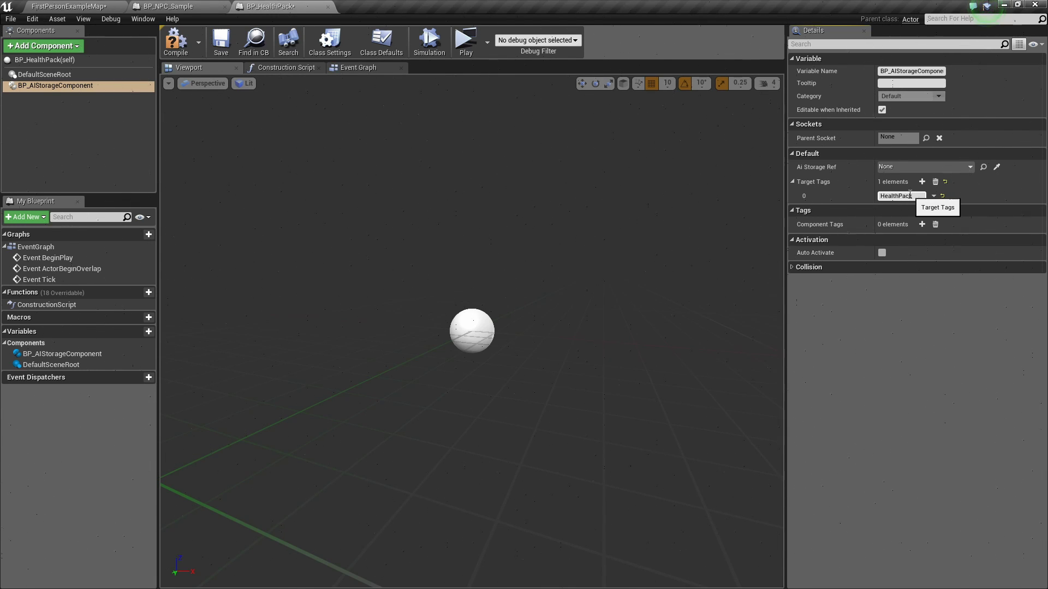
left_click(176, 42)
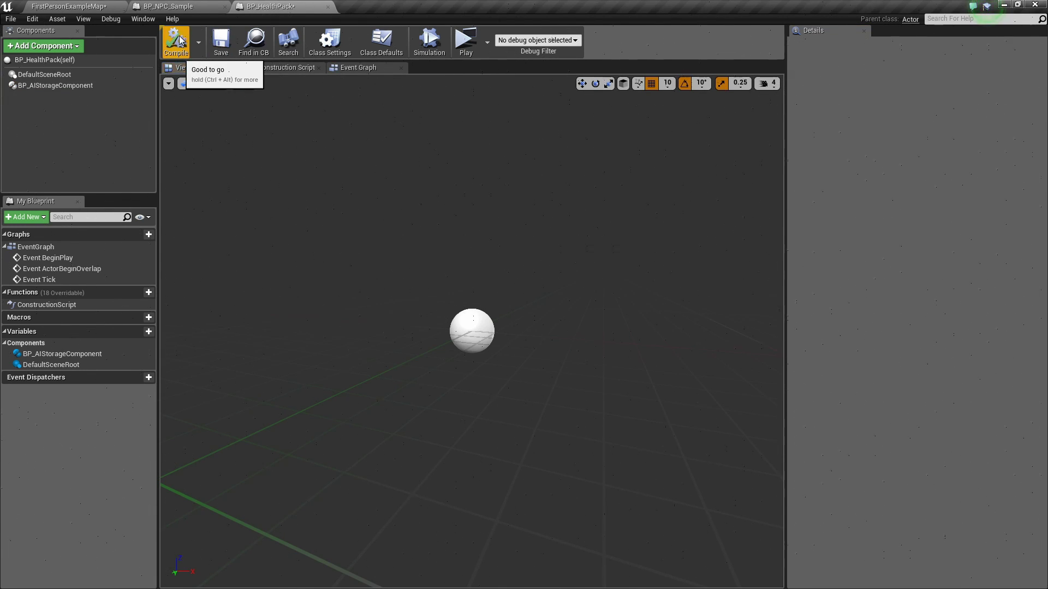
left_click(82, 6)
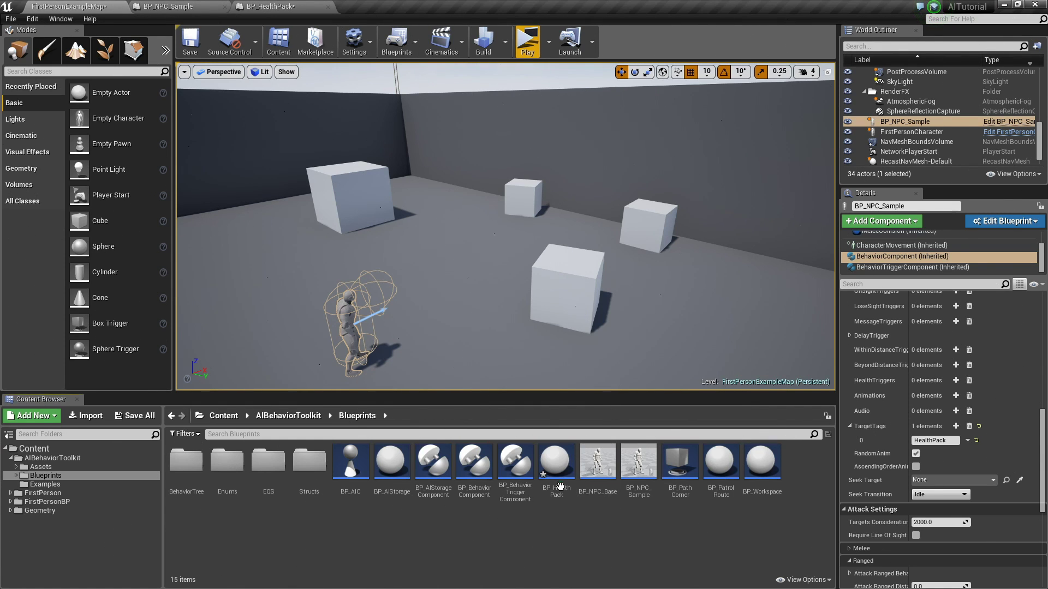
- Place a BP_HealthPack near the small cube, then briefly play-test the level
left_click_drag(561, 486, 515, 218)
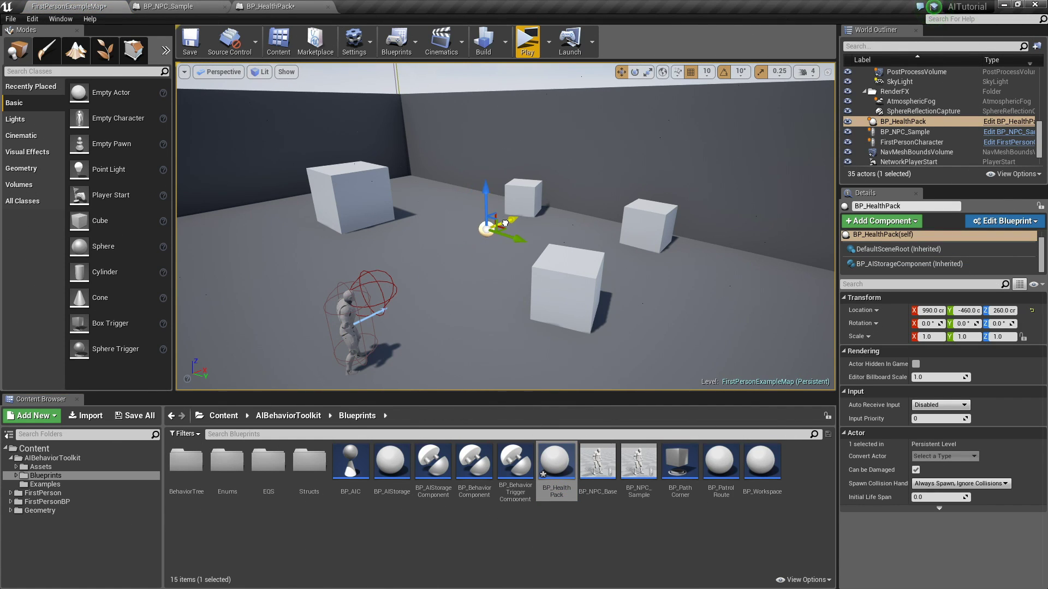
left_click(527, 44)
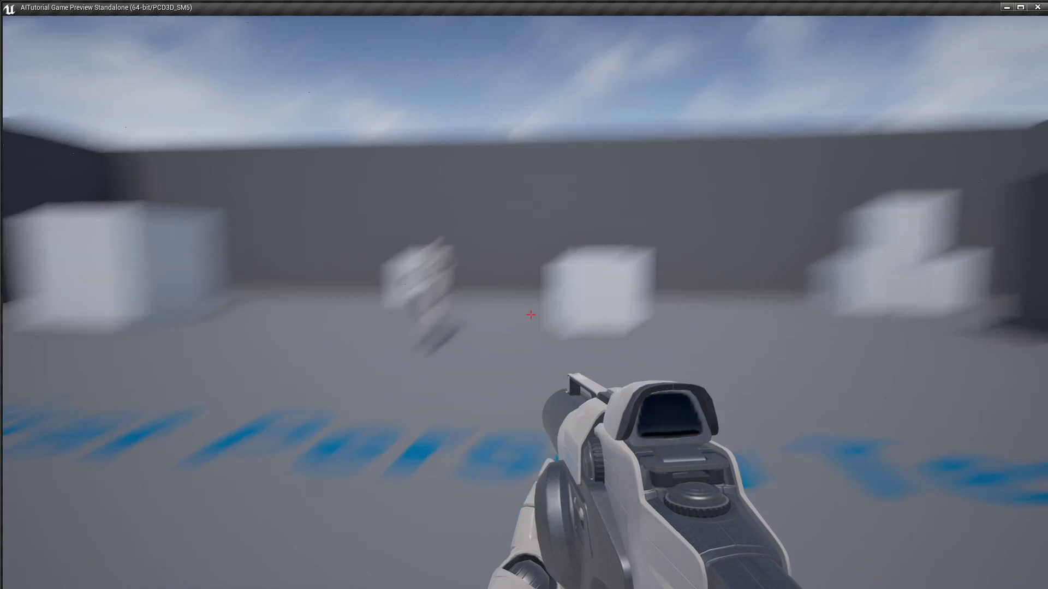
key("w")
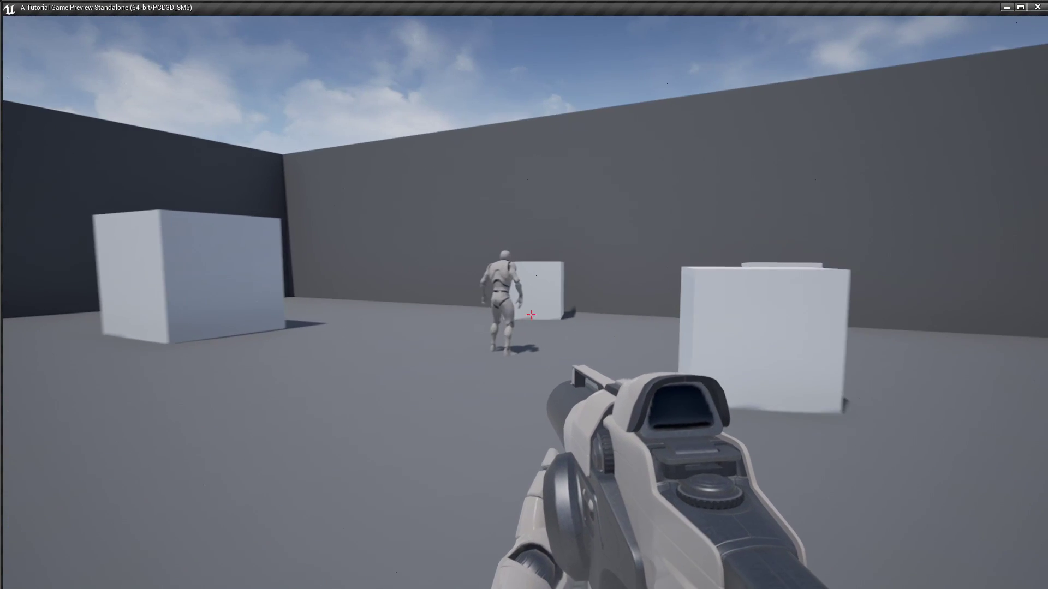
key("Escape")
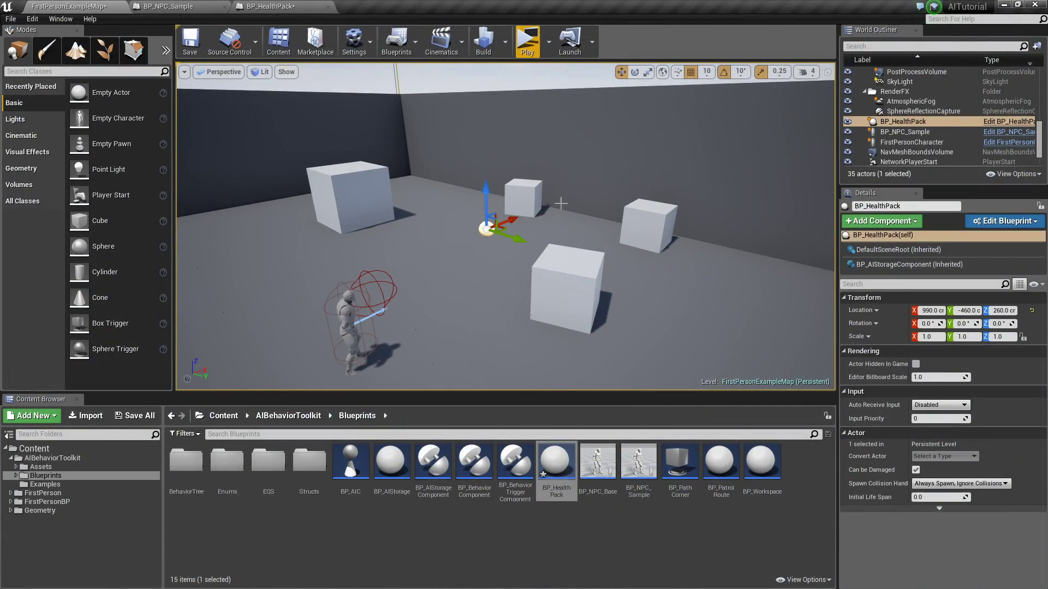
scroll(492, 233, "down", 3)
- Alt-drag two BP_HealthPack copies apart, the third at 150, 310, 260, then play-test
left_click_drag(567, 202, 320, 270, "alt")
right_click_drag(319, 270, 393, 257)
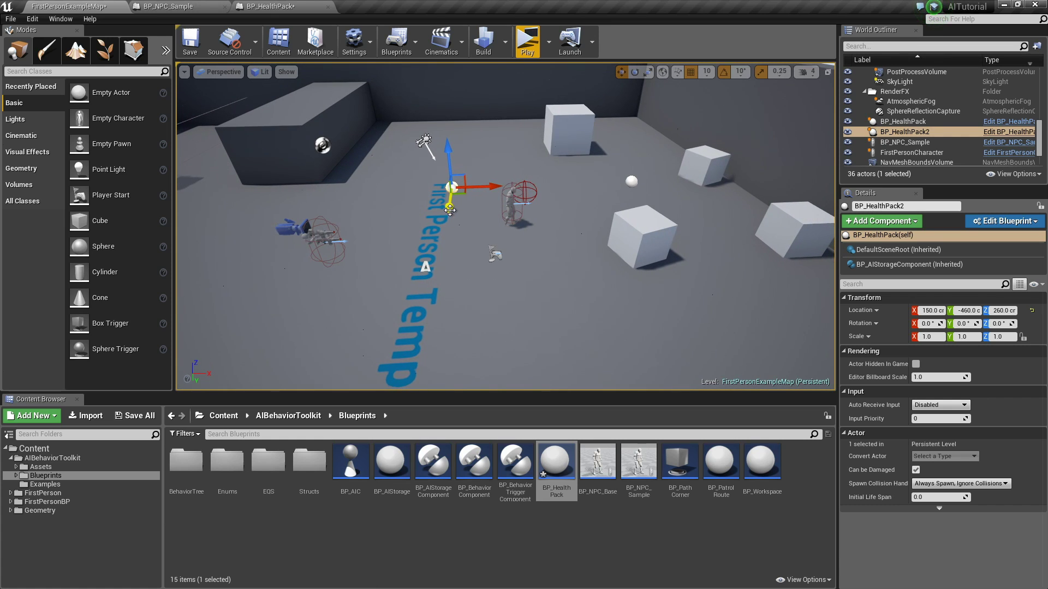
left_click_drag(453, 191, 451, 404, "alt")
right_click_drag(382, 306, 436, 290)
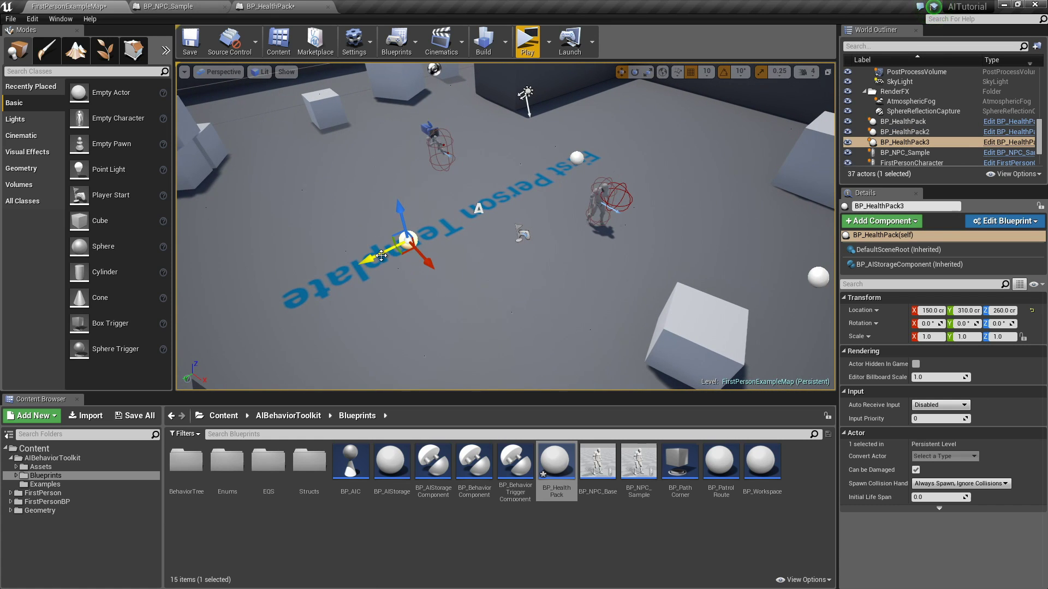
left_click(526, 41)
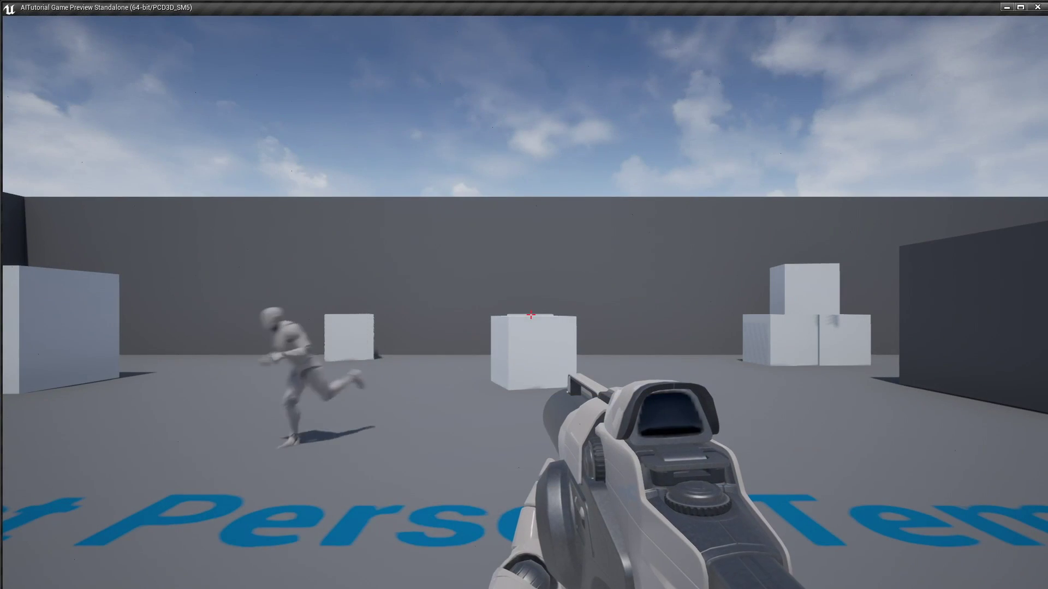